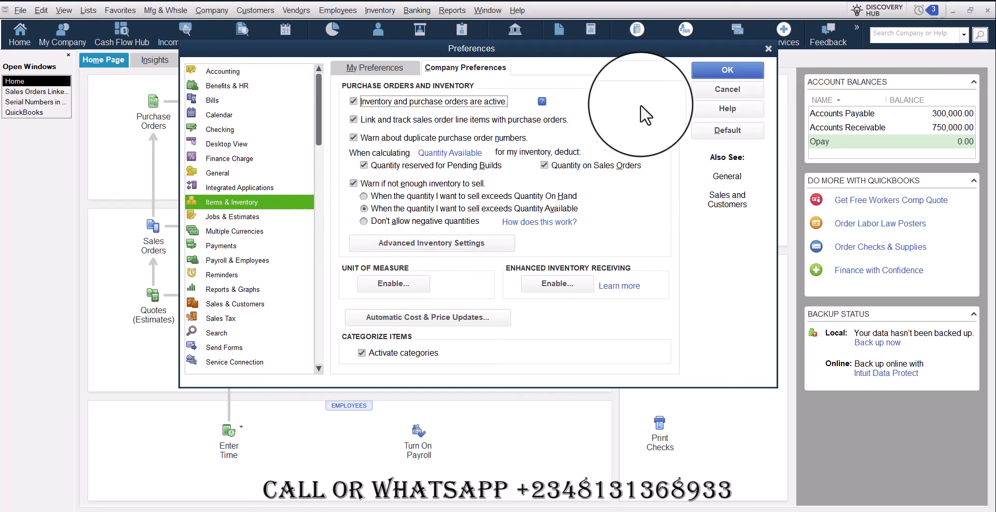
# Accept the Items & Inventory company preferences and run the Open Sales Orders by Customer report
pyautogui.click(723, 71)
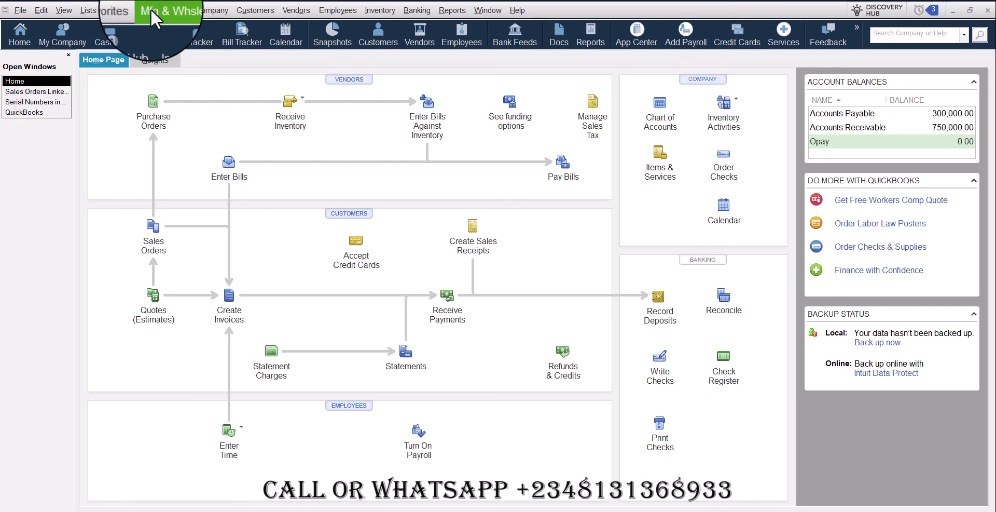
pyautogui.click(448, 11)
pyautogui.moveTo(522, 211)
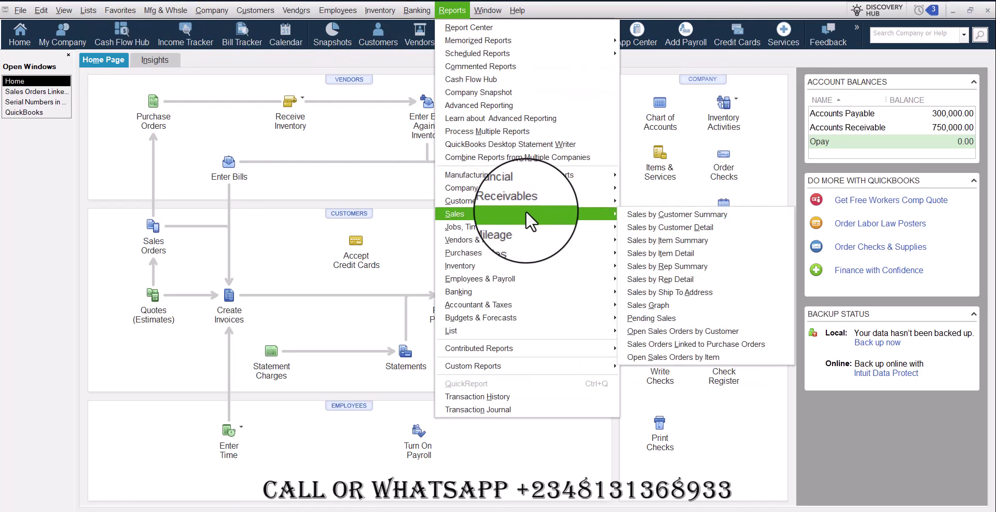
pyautogui.click(681, 329)
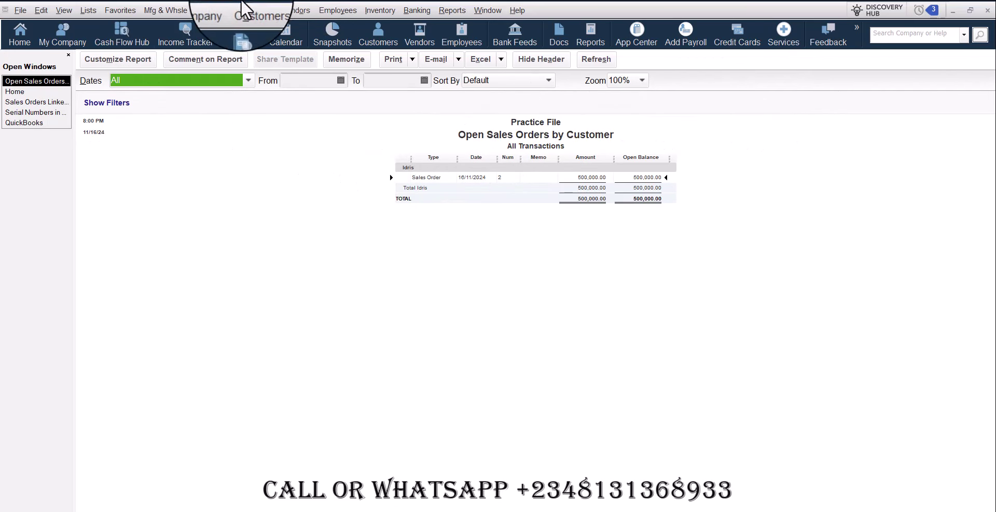
# Open a new vendor bill, switch it to item lines, and dismiss the Upload & Review Bills tip
pyautogui.click(288, 11)
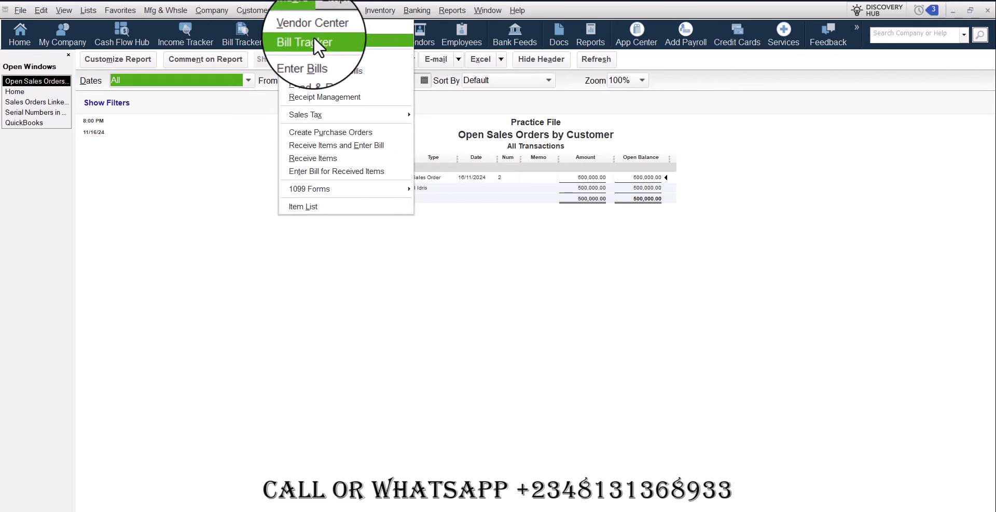
pyautogui.click(321, 57)
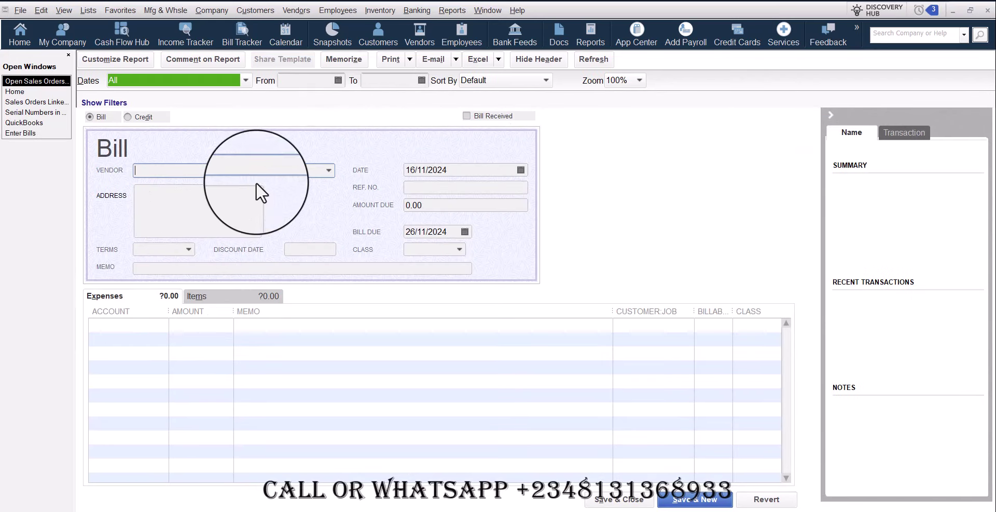
pyautogui.click(219, 292)
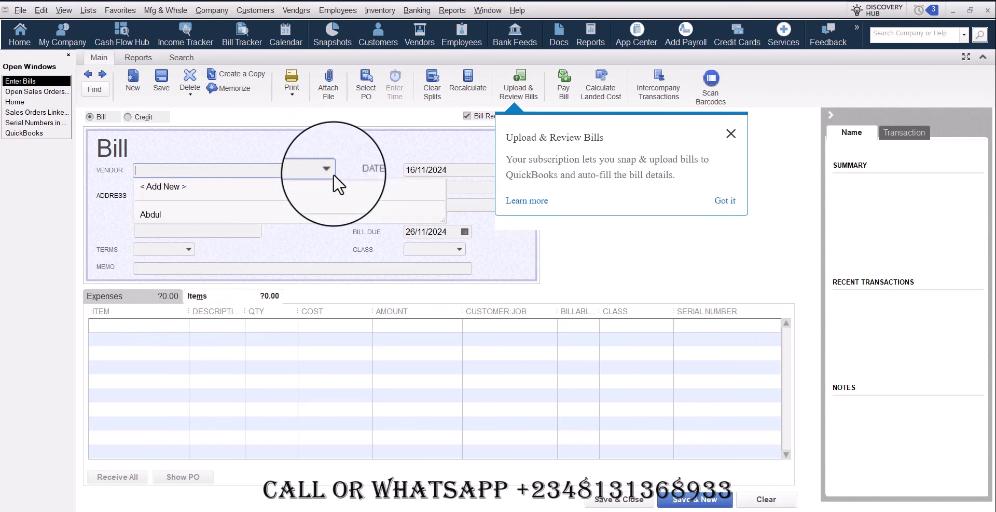
pyautogui.click(731, 137)
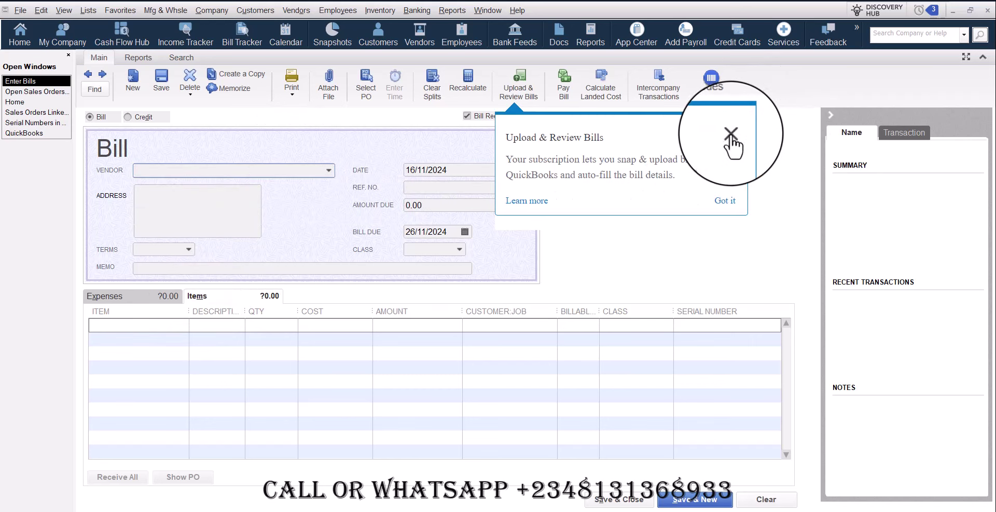
pyautogui.click(328, 173)
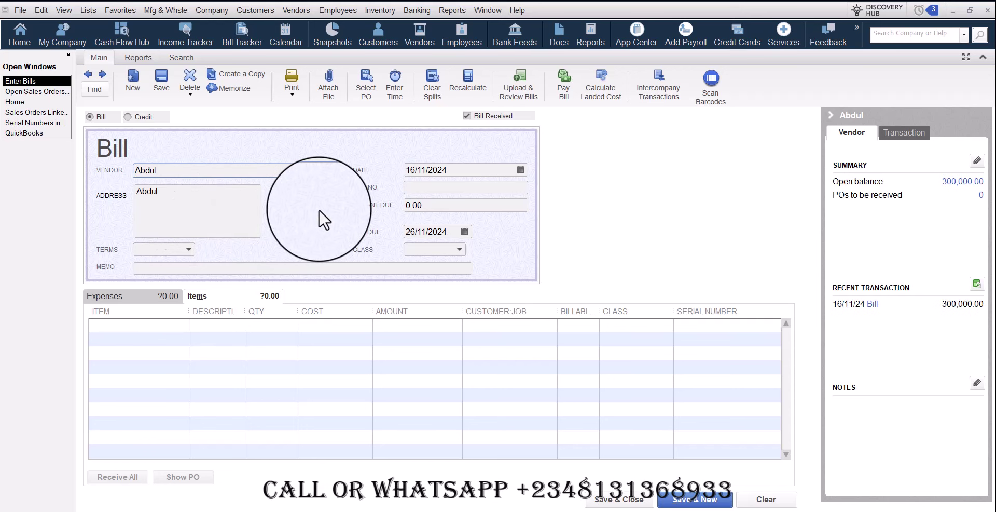
pyautogui.click(182, 324)
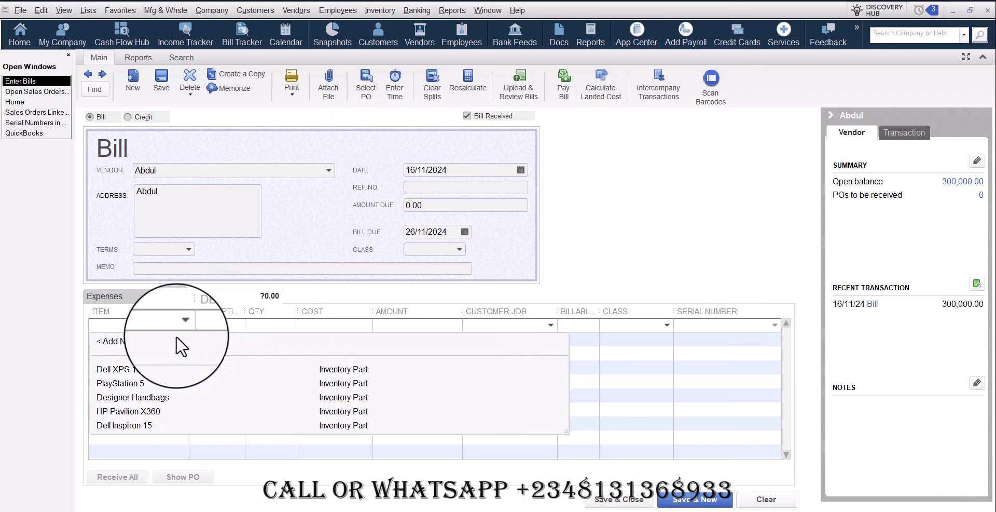
pyautogui.click(316, 127)
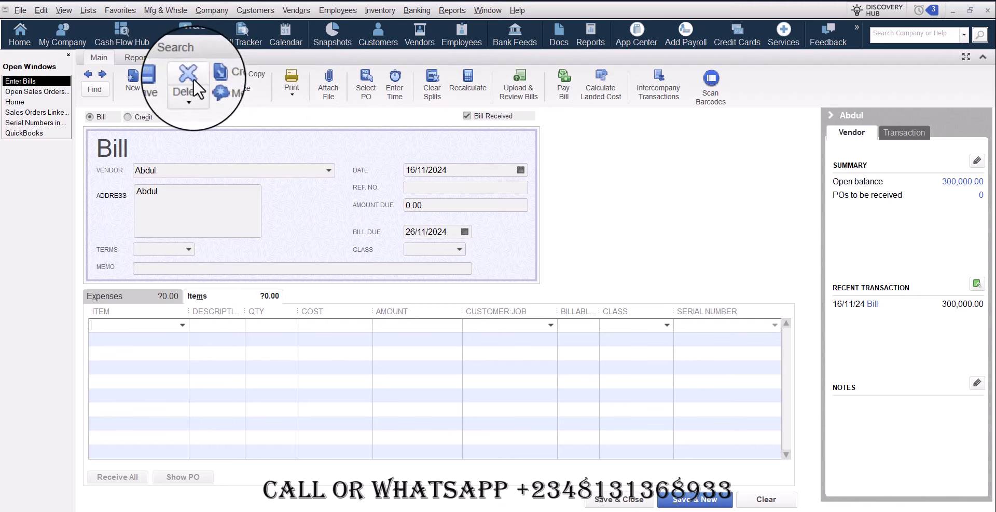
# Run the Open Purchase Orders report and open purchase order 2 from it
pyautogui.click(447, 10)
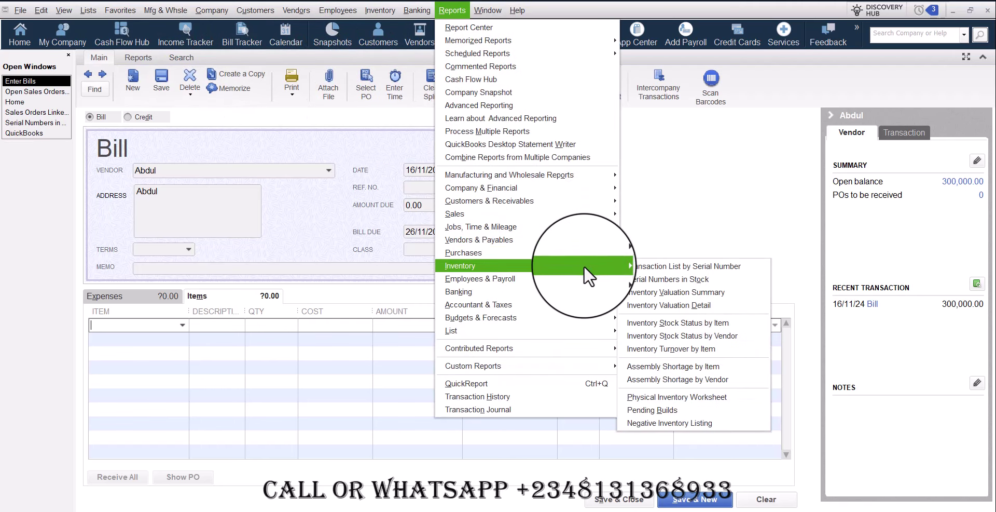
pyautogui.moveTo(581, 253)
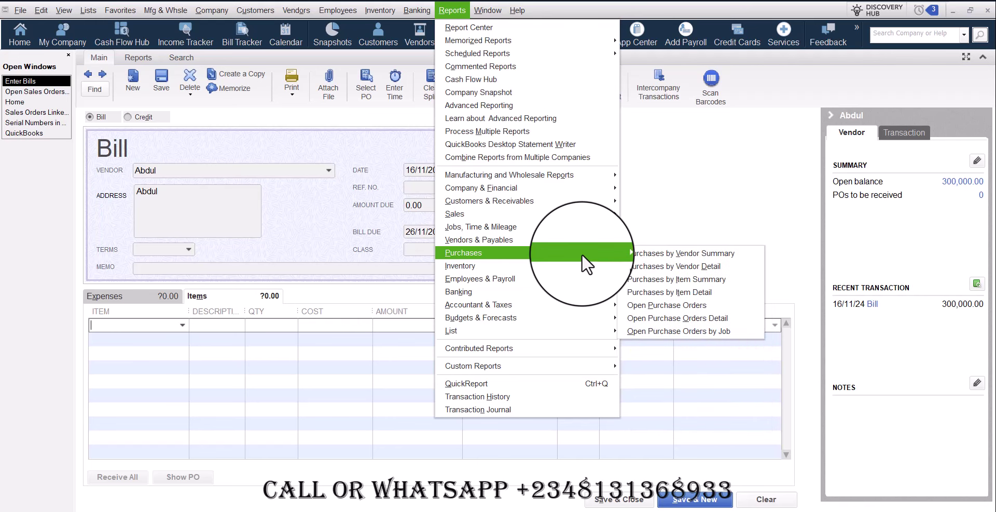
pyautogui.click(708, 307)
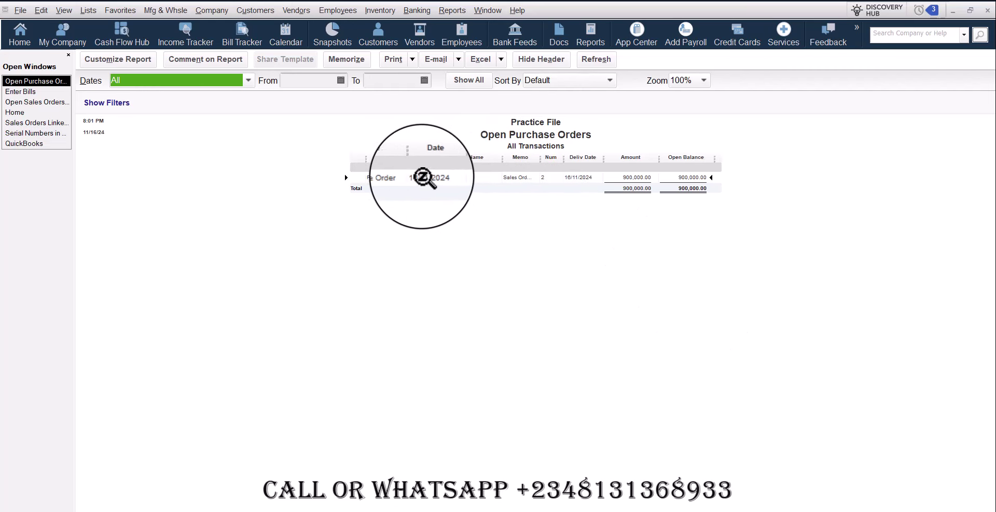
pyautogui.doubleClick(378, 177)
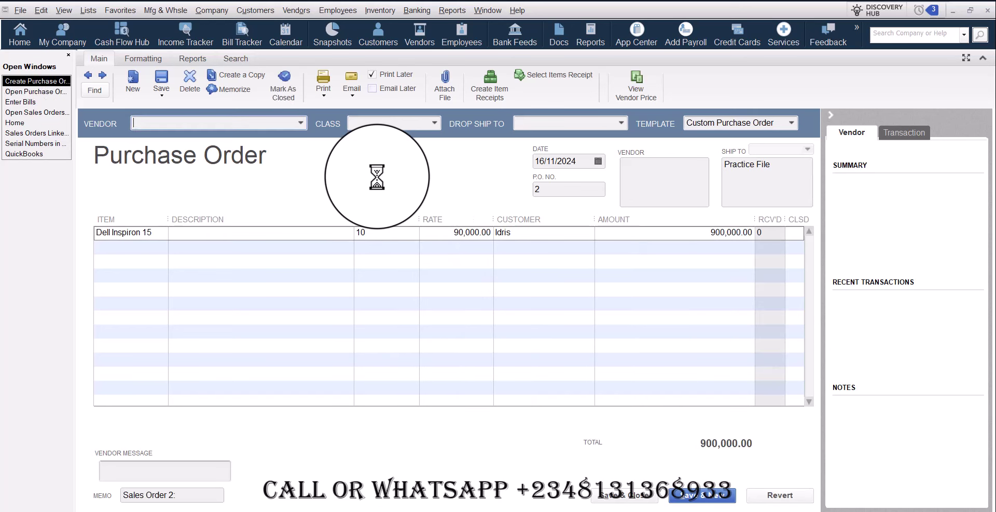
# Assign the existing vendor to purchase order 2, save the change, and close the report after refreshing it
pyautogui.click(304, 123)
pyautogui.click(185, 167)
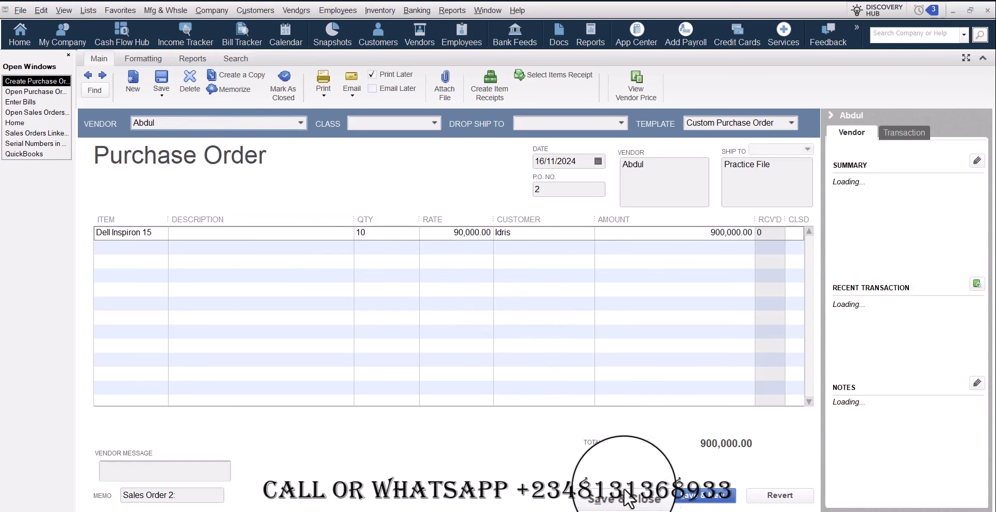
pyautogui.click(618, 496)
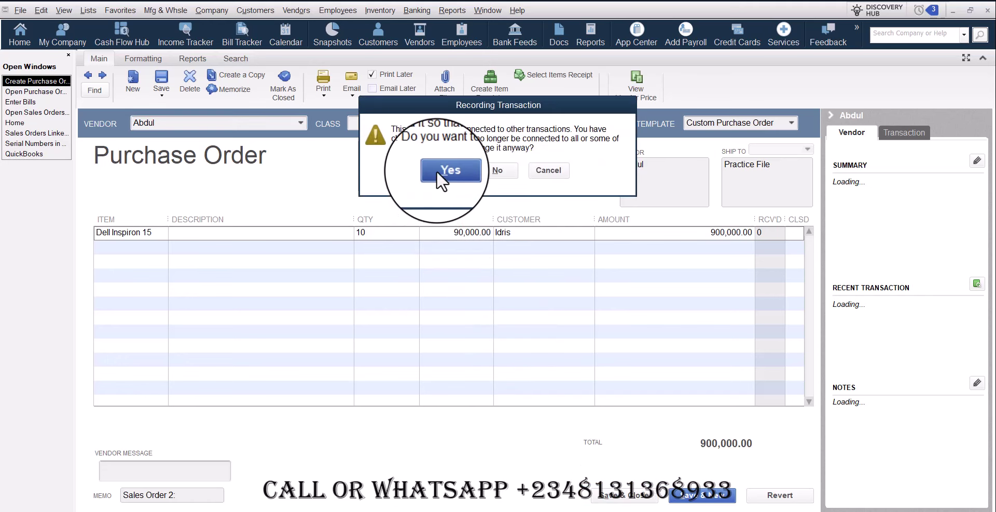
pyautogui.click(438, 170)
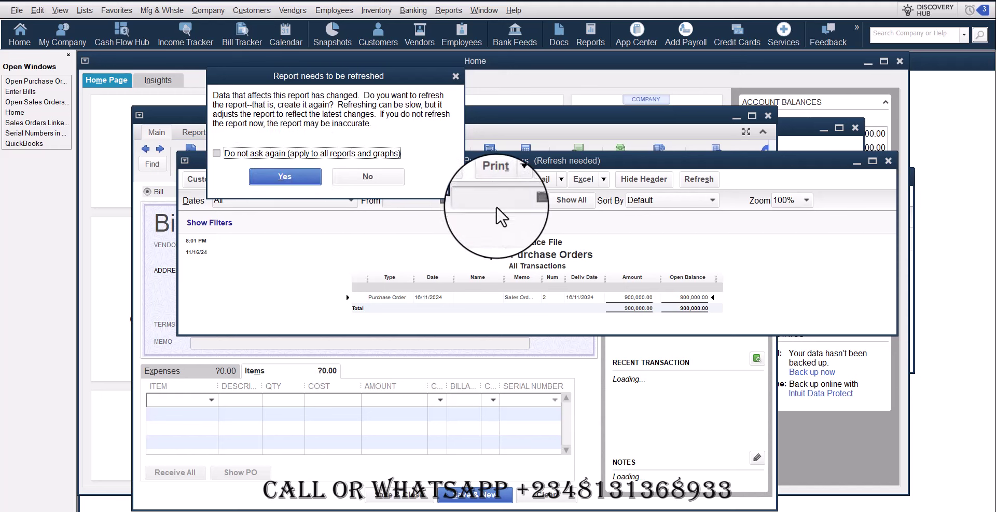
pyautogui.click(303, 174)
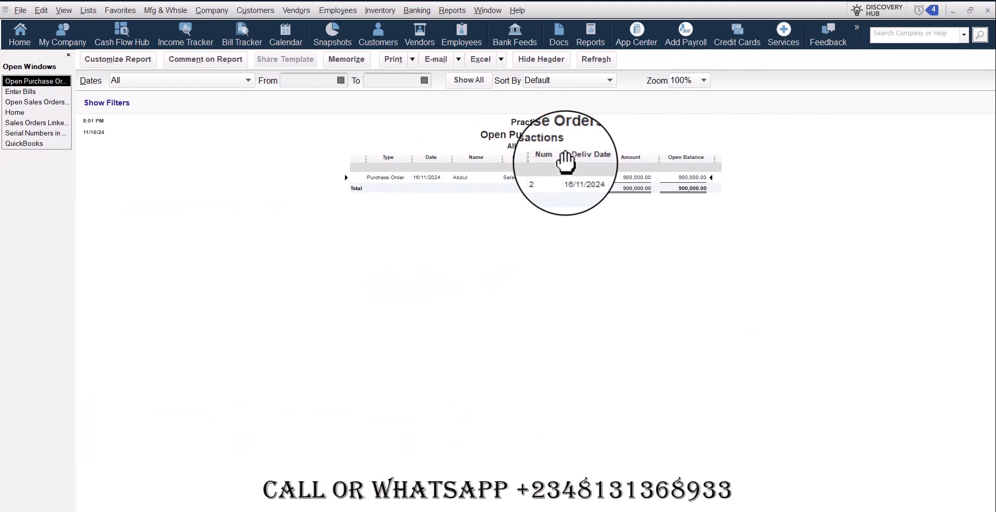
pyautogui.press('Escape')
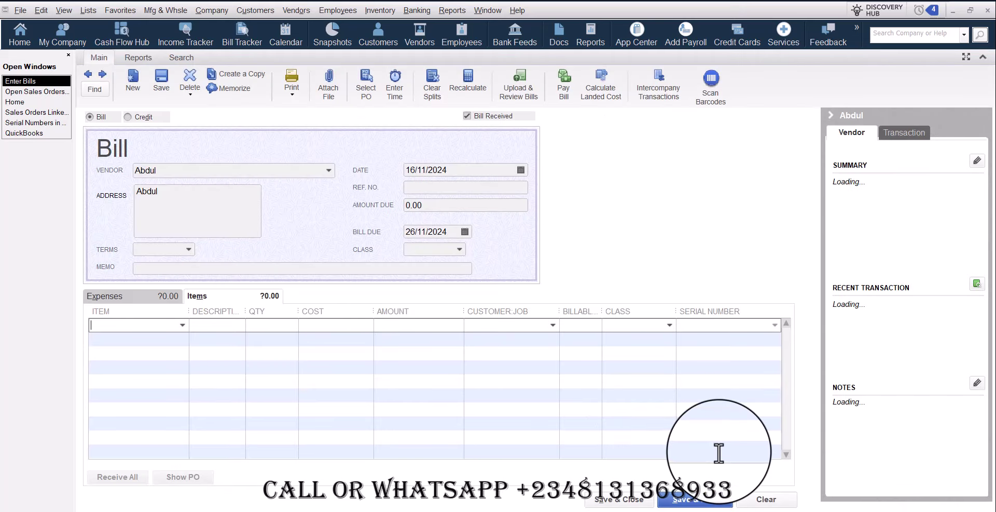
# Clear the bill, select the vendor again, and receive the items against open purchase order 2
pyautogui.click(771, 502)
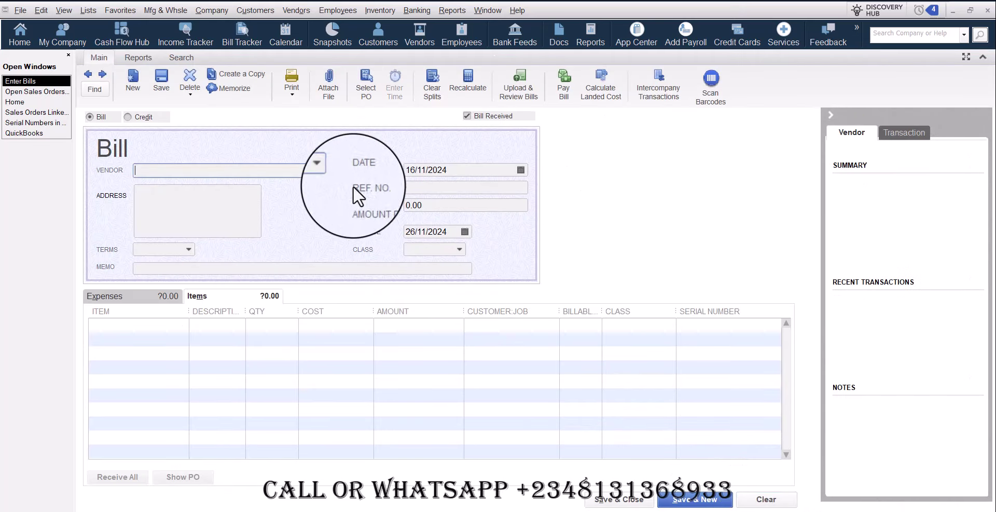
pyautogui.click(329, 170)
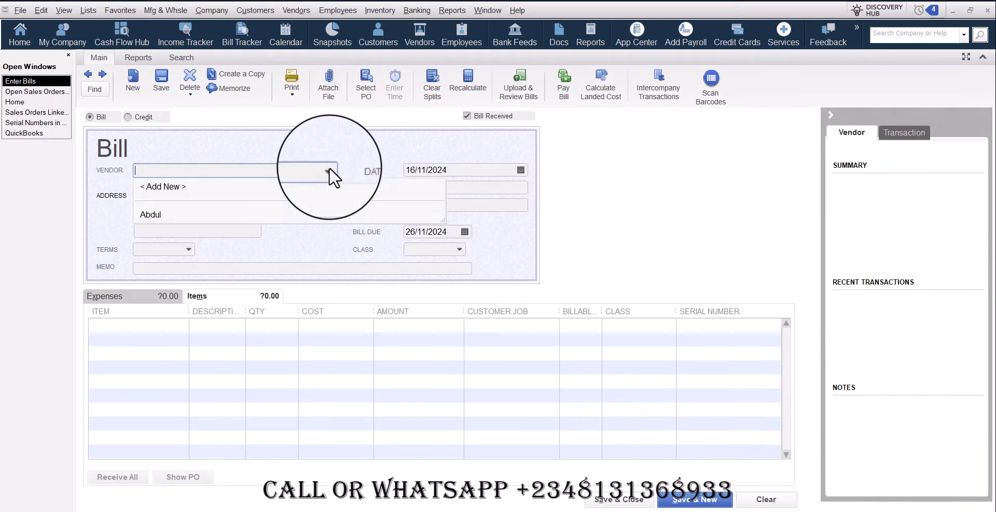
pyautogui.click(205, 210)
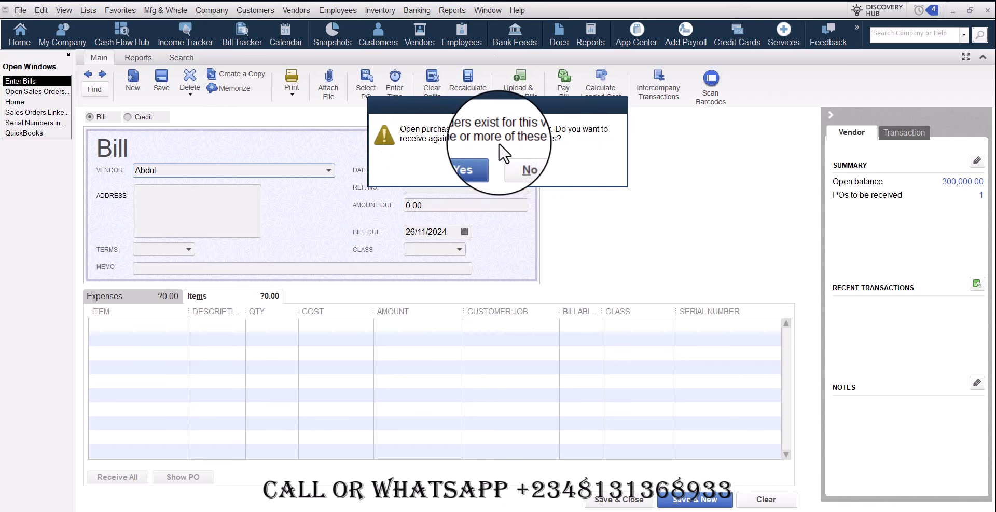
pyautogui.click(473, 161)
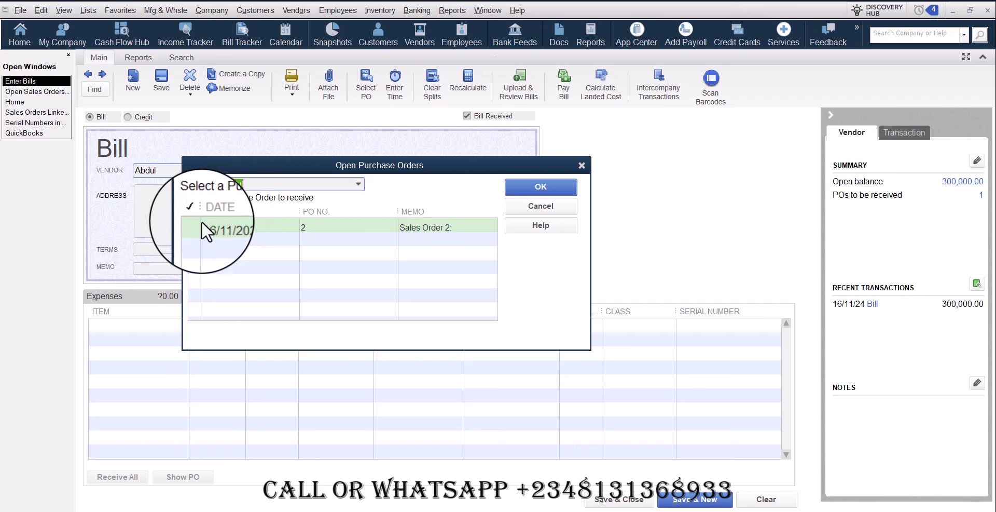
pyautogui.click(194, 227)
pyautogui.click(545, 189)
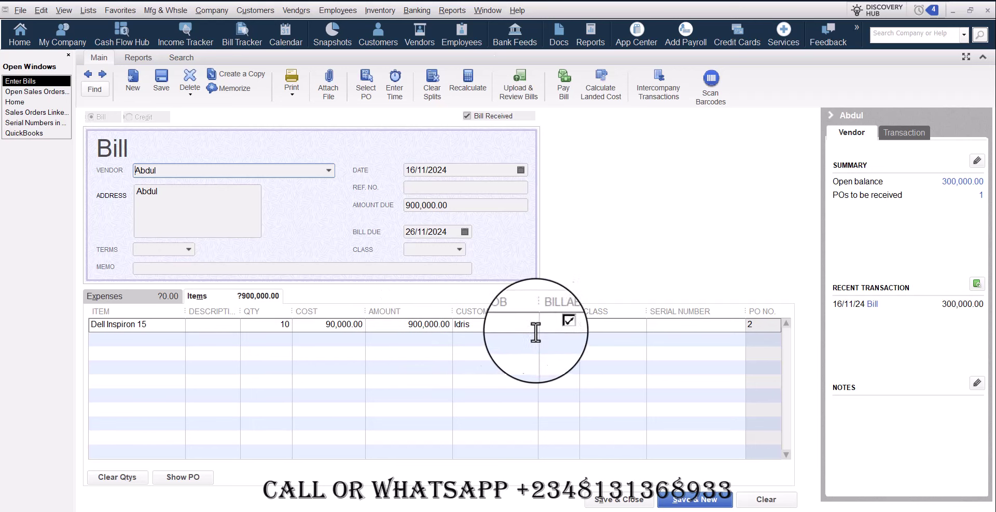
# Widen the billable column and mark the Dell Inspiron 15 line as not billable
pyautogui.click(553, 311)
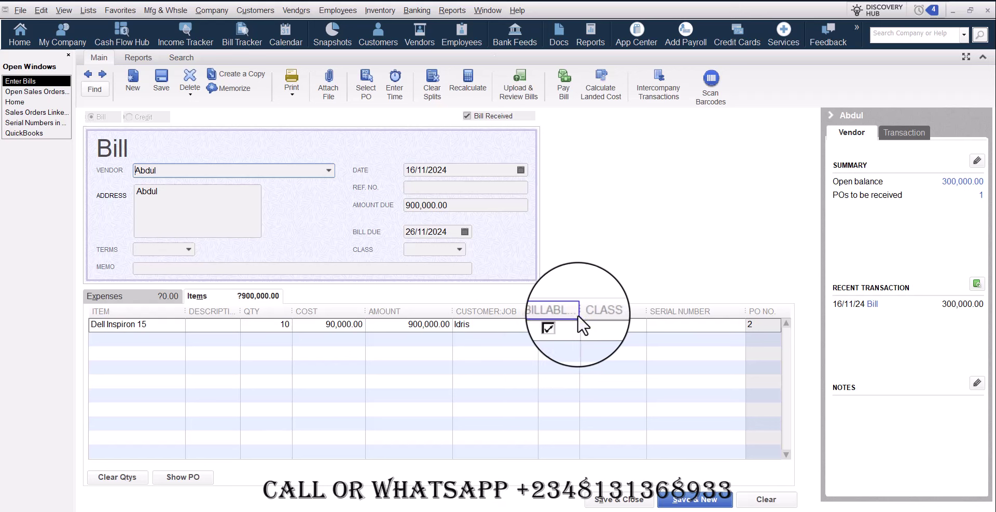
pyautogui.moveTo(580, 311); pyautogui.dragTo(619, 312)
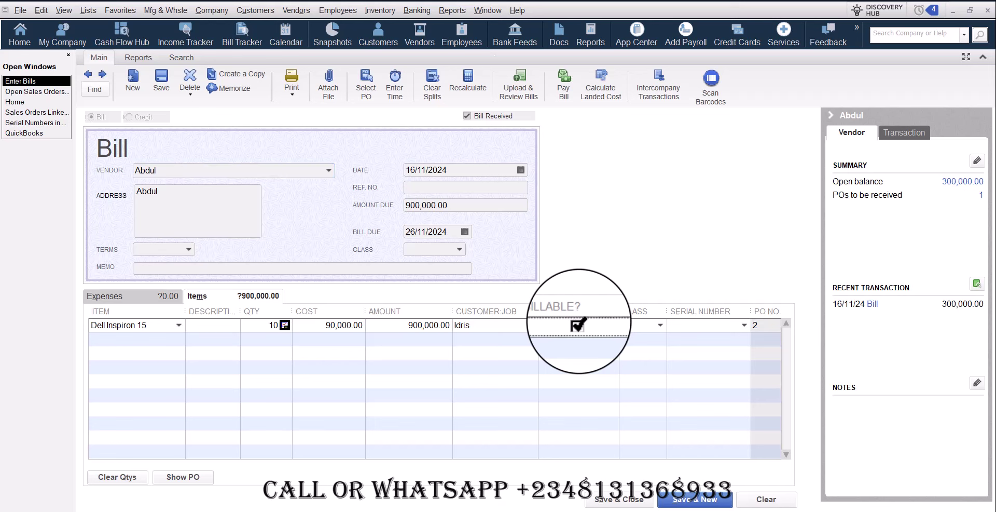
pyautogui.click(578, 325)
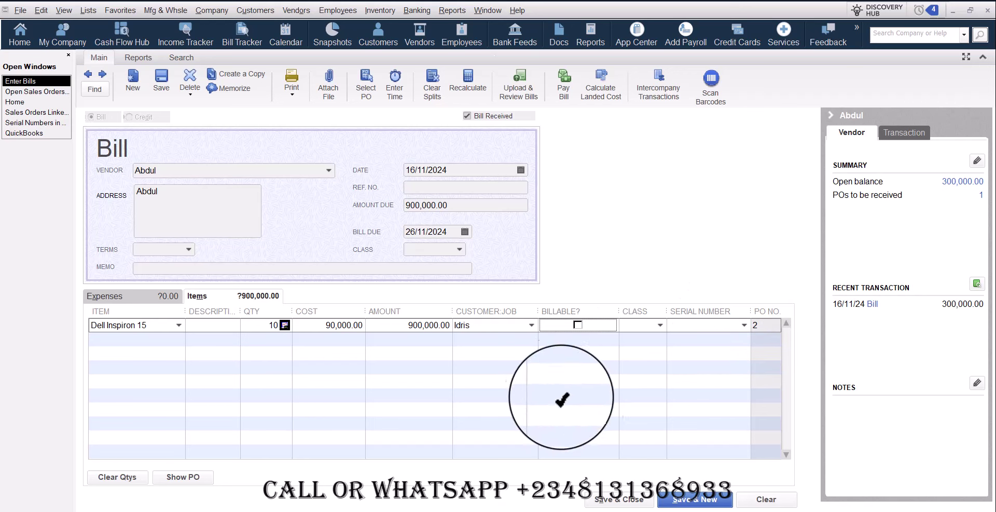
# Save and close the bill without entering serial numbers, and refresh the Open Sales Orders by Customer report
pyautogui.click(626, 499)
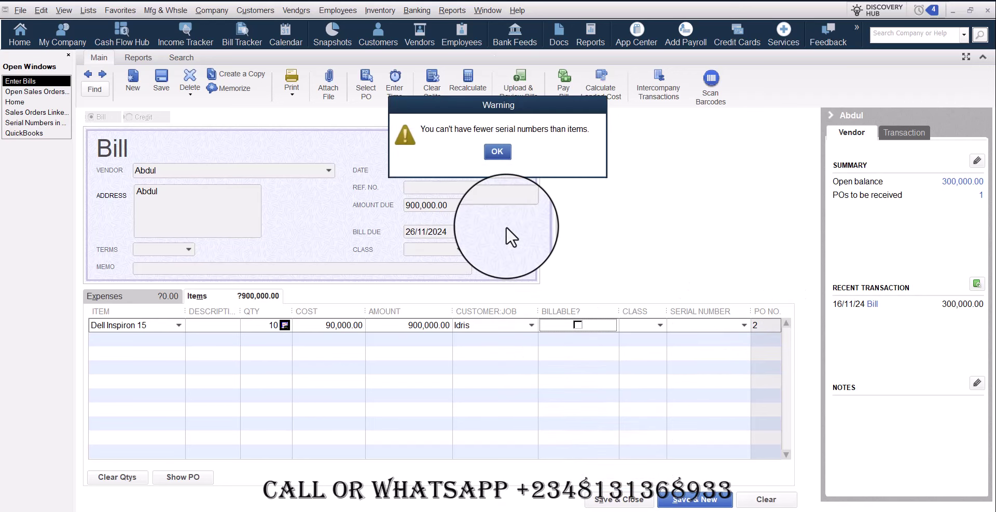
pyautogui.click(491, 154)
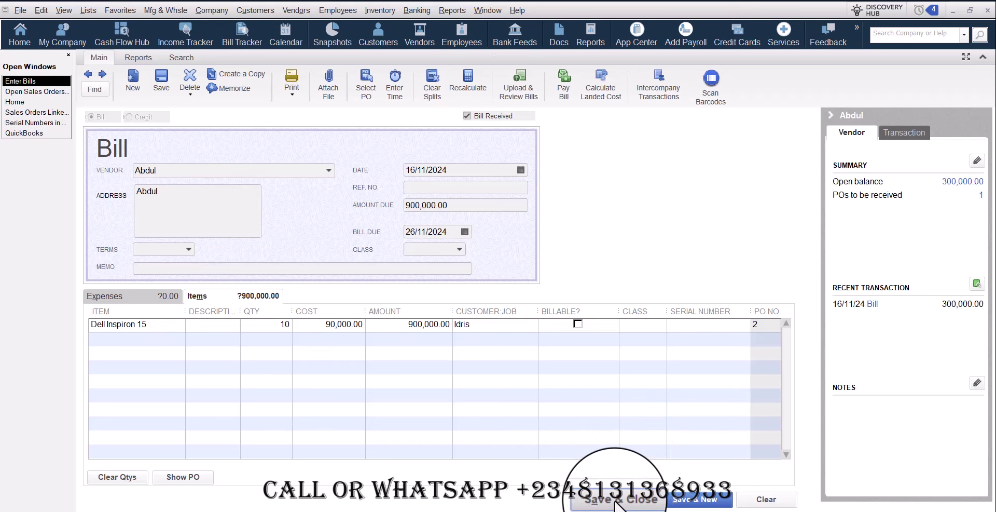
pyautogui.click(616, 499)
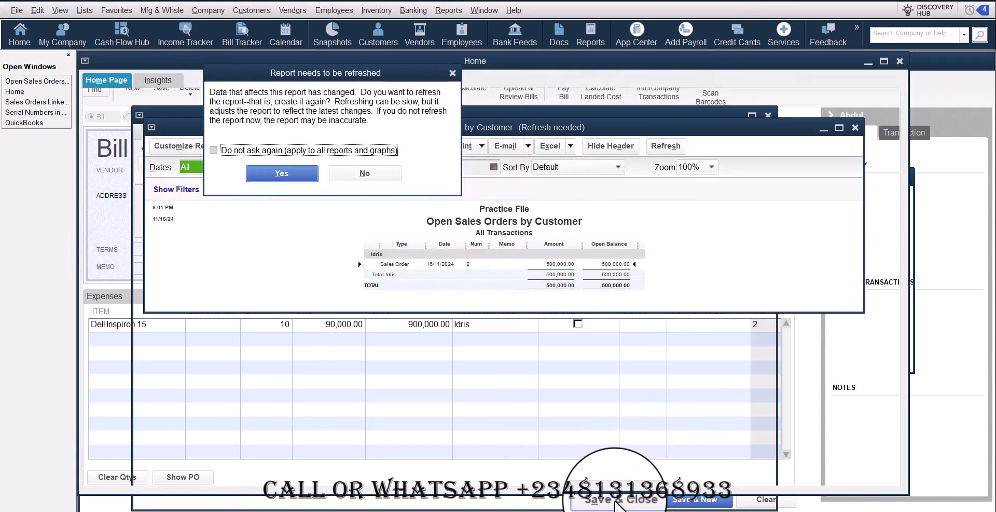
pyautogui.click(285, 173)
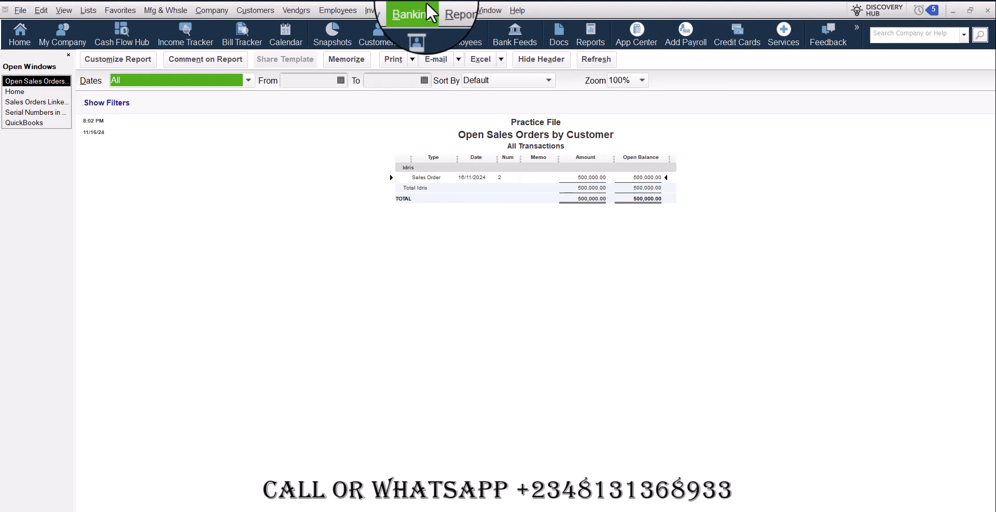
# Run the Inventory Stock Status by Item report to check stock levels, and return to the home page
pyautogui.click(450, 9)
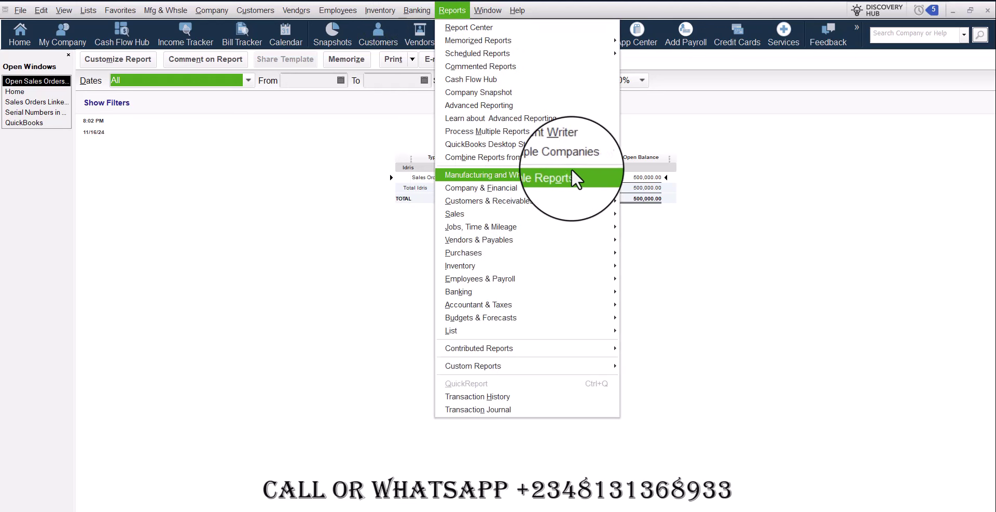
pyautogui.moveTo(598, 266)
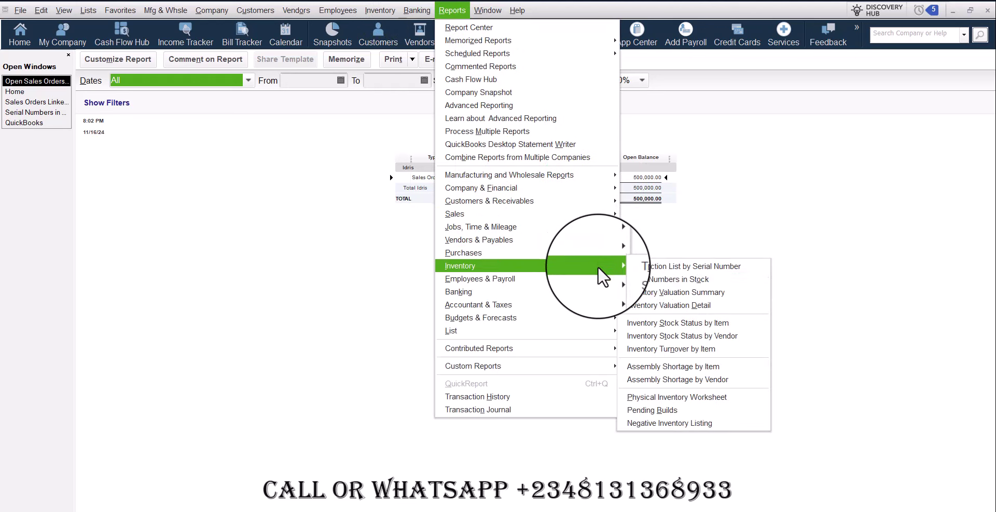
pyautogui.click(692, 322)
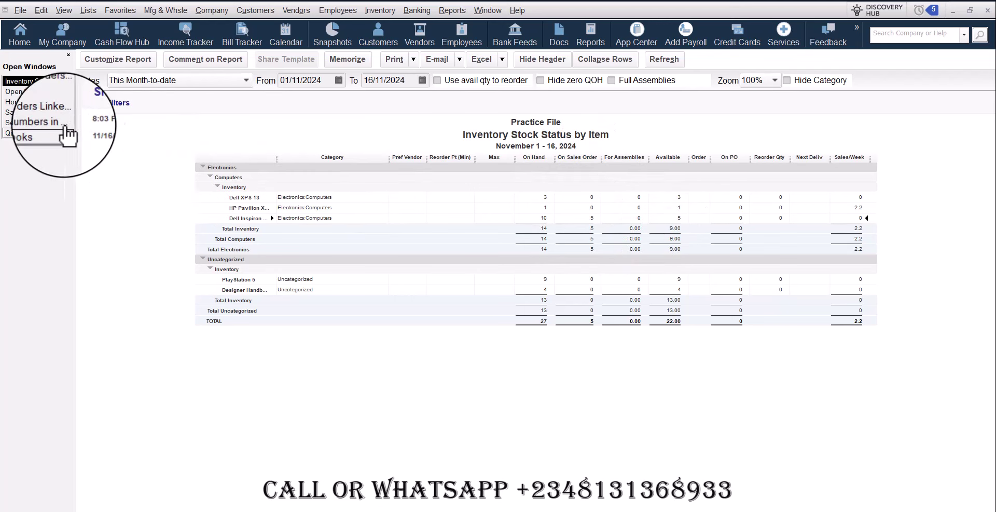
pyautogui.click(39, 102)
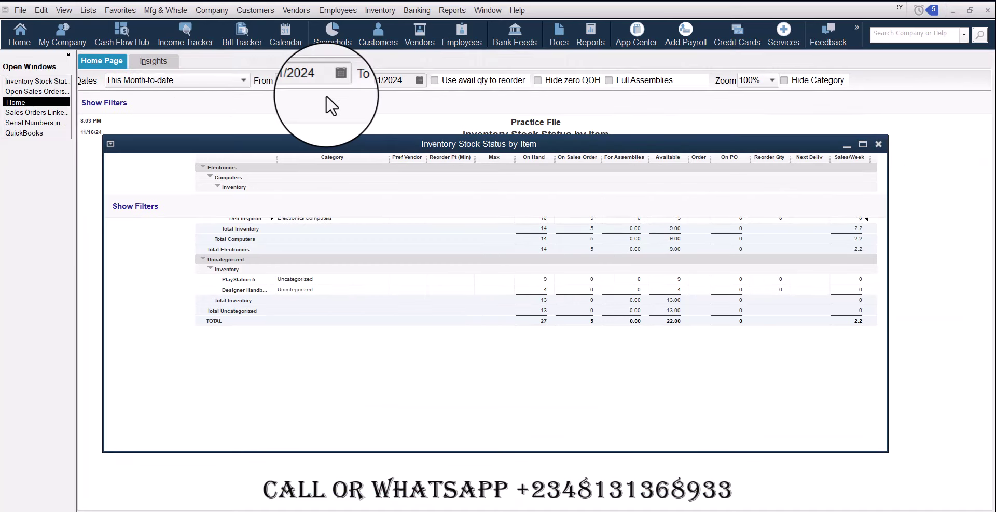
# Create a new invoice and quick-add the new customer's name to the Customer:Job list
pyautogui.click(254, 10)
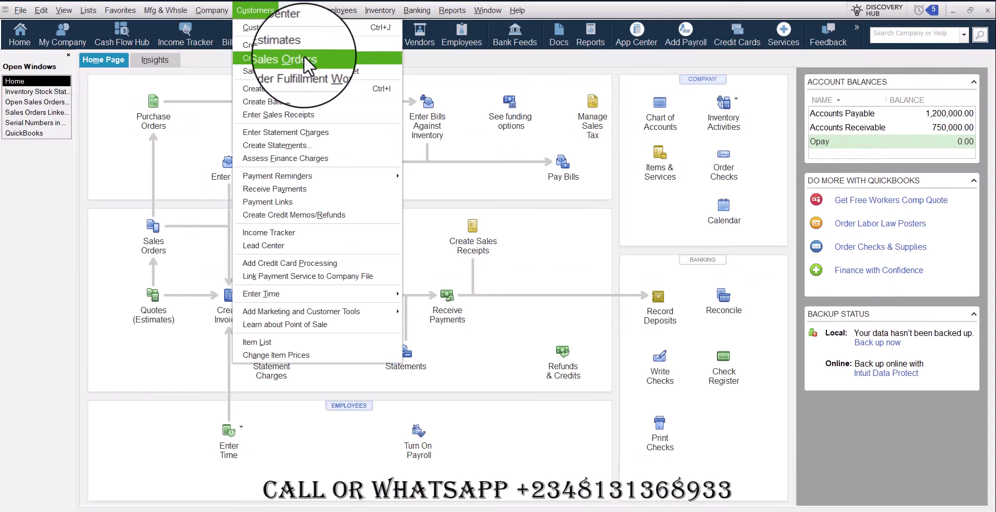
pyautogui.click(316, 87)
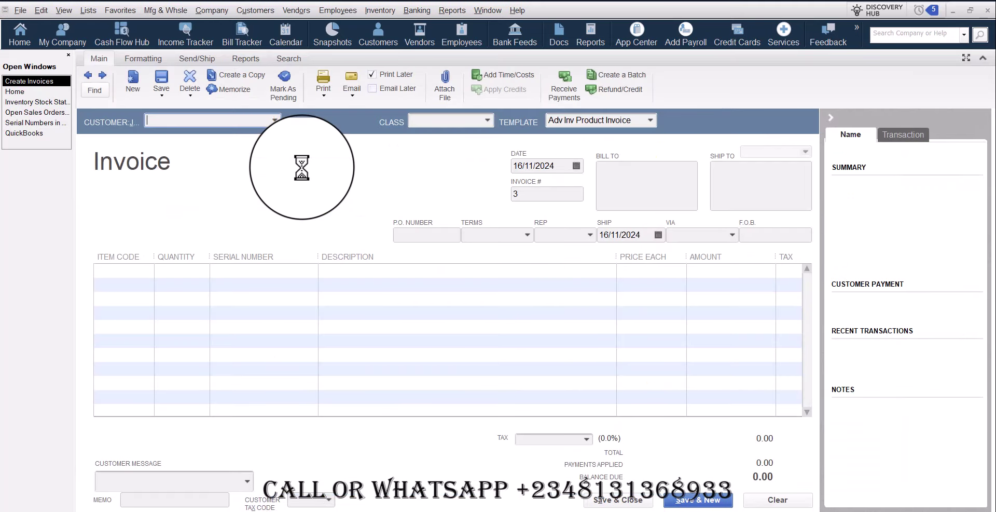
pyautogui.click(275, 120)
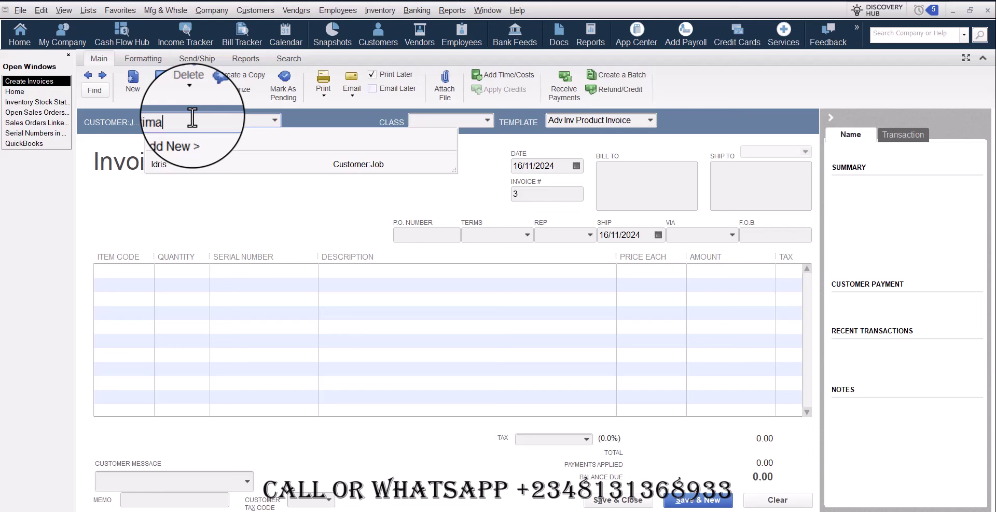
pyautogui.press('Tab')
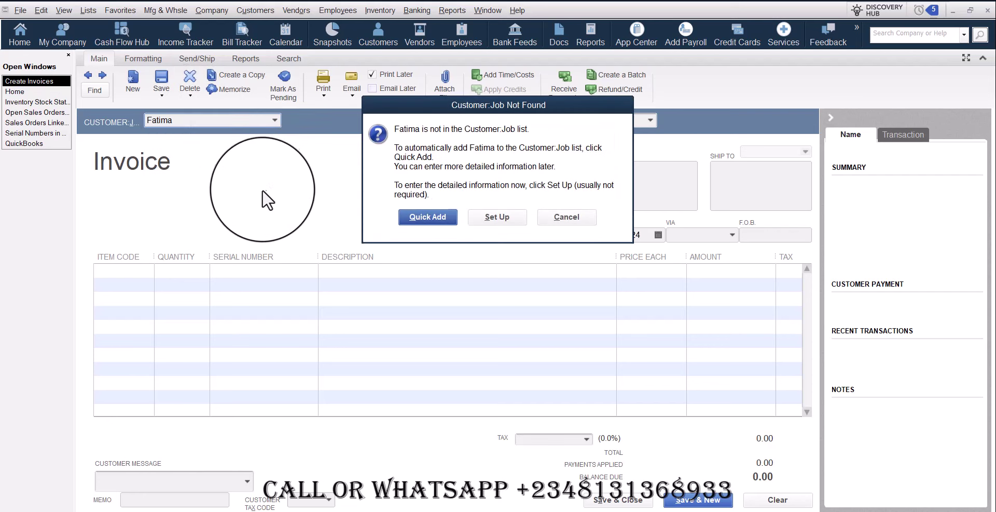
pyautogui.click(407, 219)
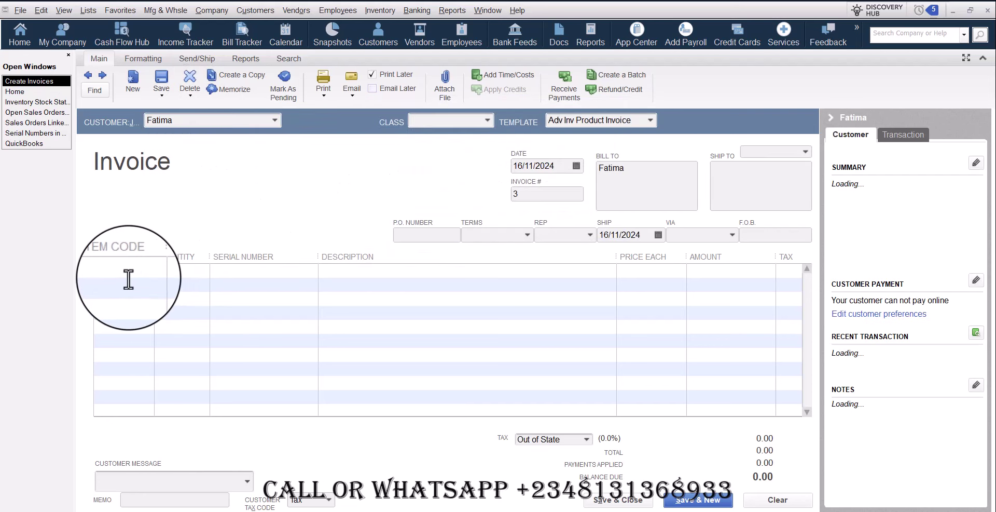
# Try to invoice 6 units of Dell Inspiron 15, and dismiss the quantity and backorder messages
pyautogui.click(150, 275)
pyautogui.click(147, 270)
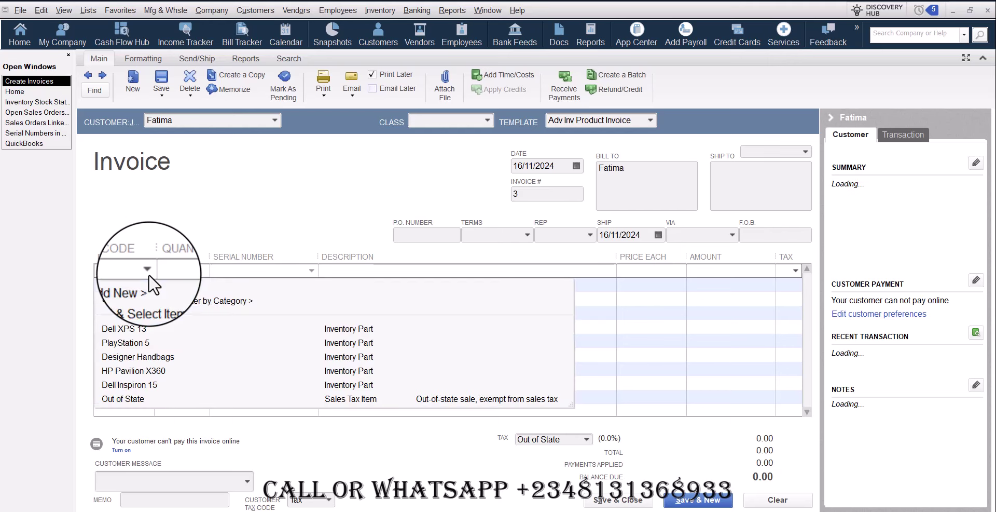
pyautogui.click(155, 385)
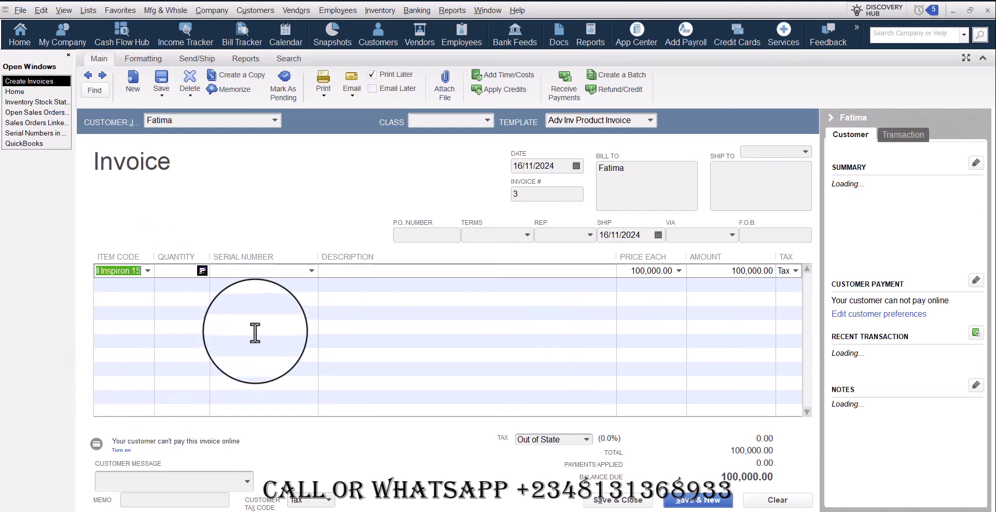
pyautogui.click(181, 271)
pyautogui.write('6')
pyautogui.press('Tab')
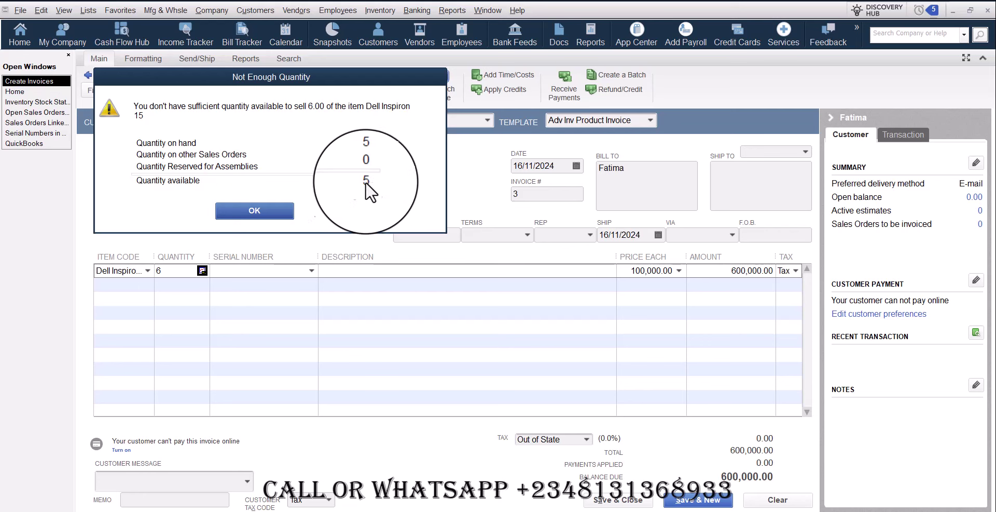
pyautogui.click(272, 208)
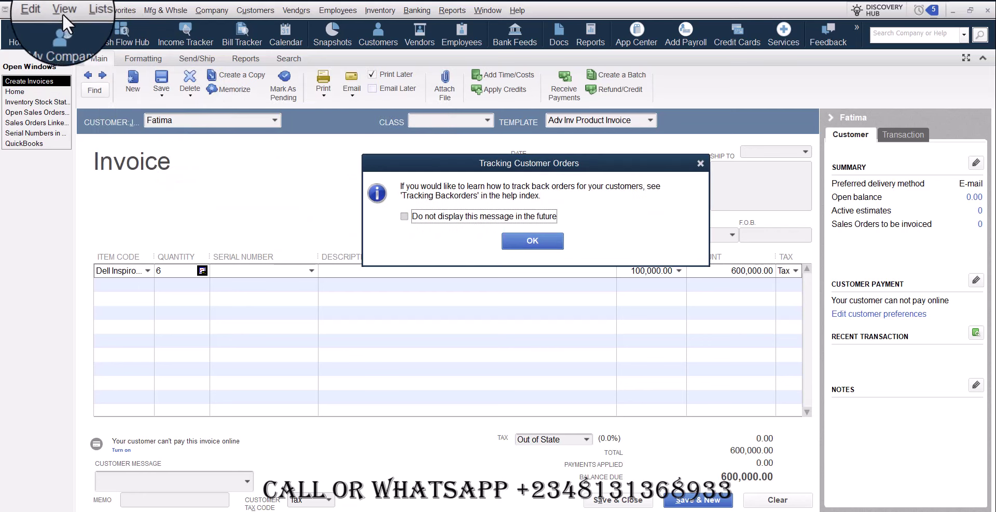
pyautogui.click(538, 242)
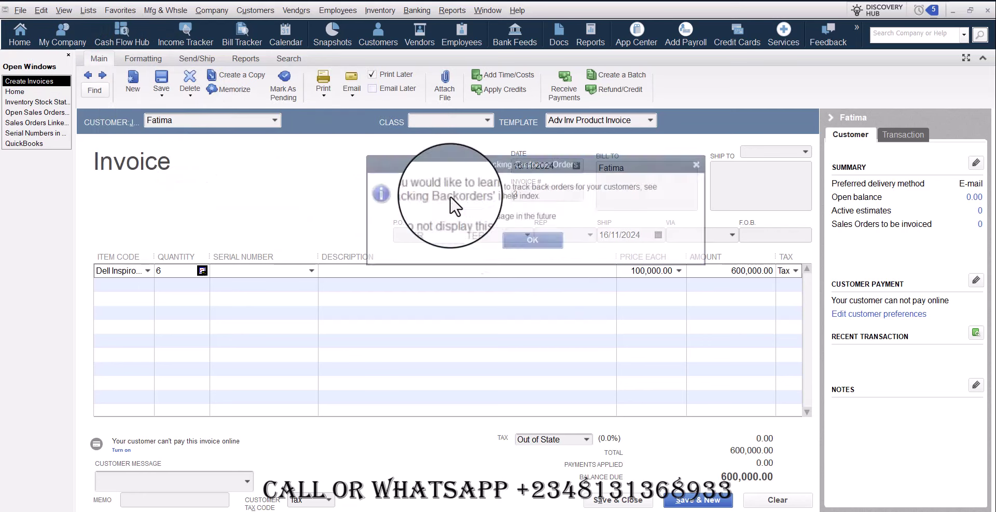
# Review the Items & Inventory company preferences for the insufficient-inventory warning and quantity available calculation, and close the preferences
pyautogui.click(41, 8)
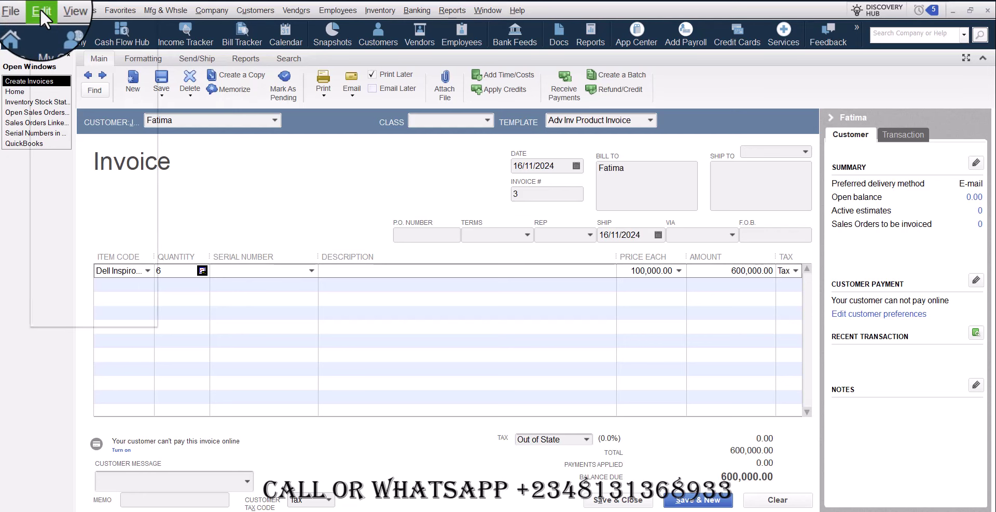
pyautogui.click(117, 318)
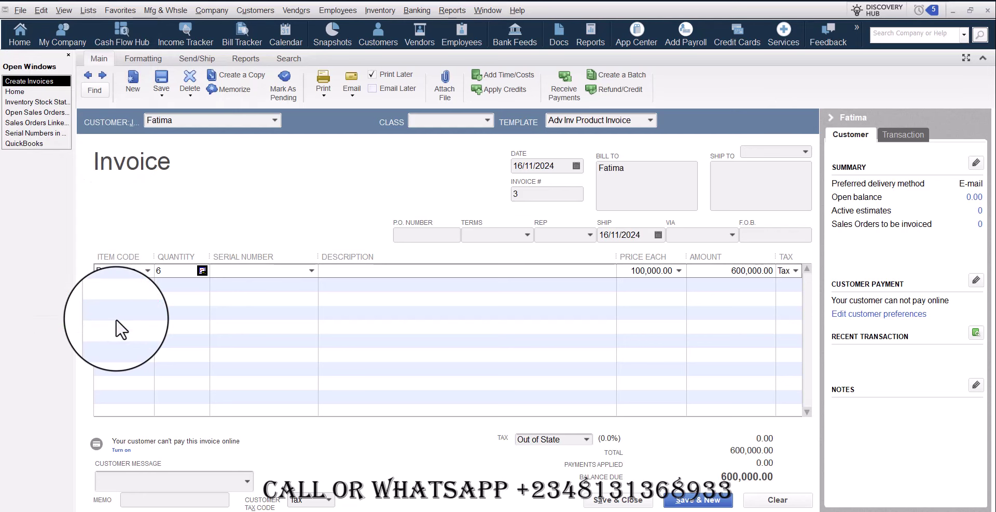
pyautogui.click(480, 62)
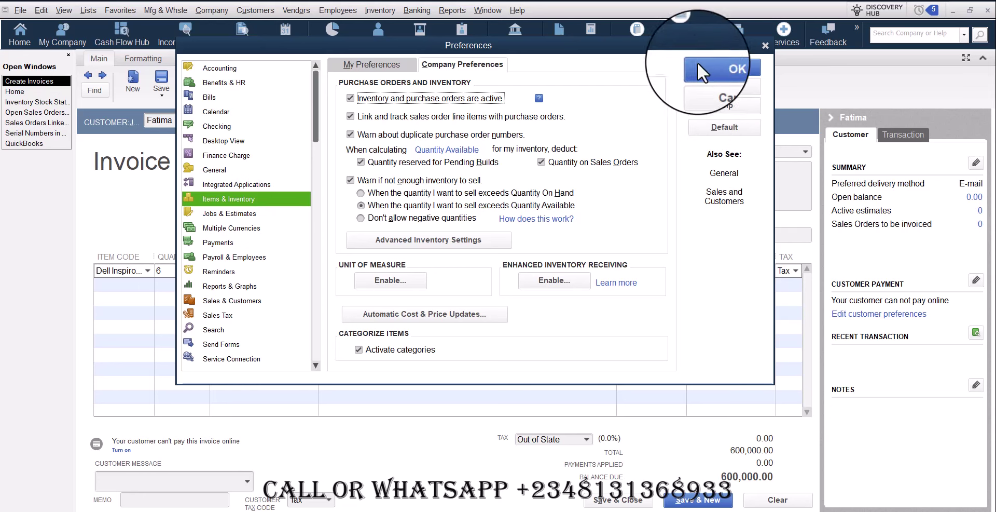
pyautogui.click(718, 65)
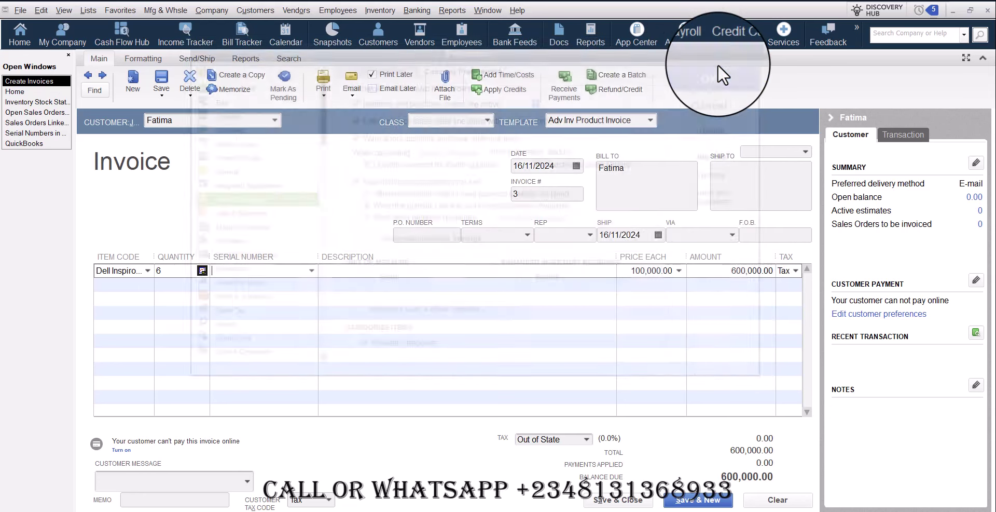
# Clear the invoice and select the newly added customer again
pyautogui.click(778, 500)
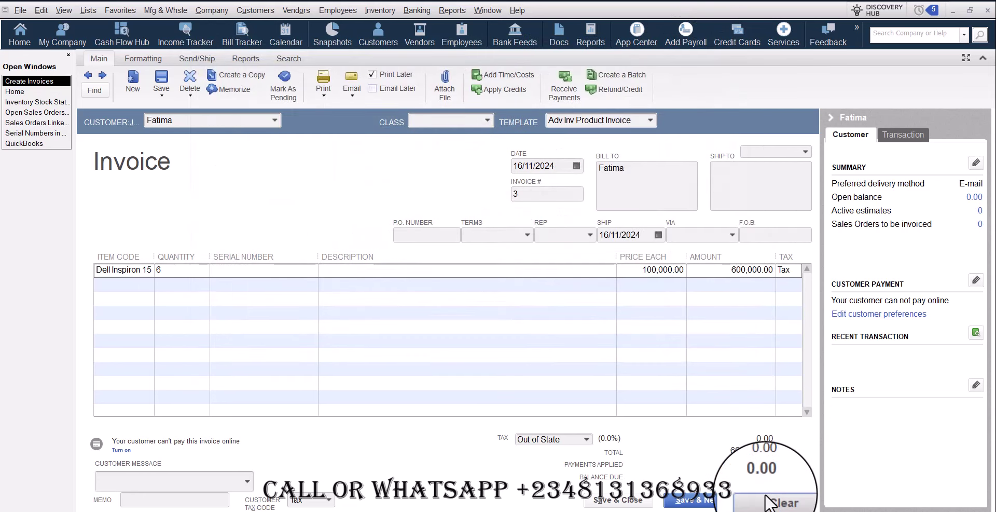
pyautogui.click(273, 120)
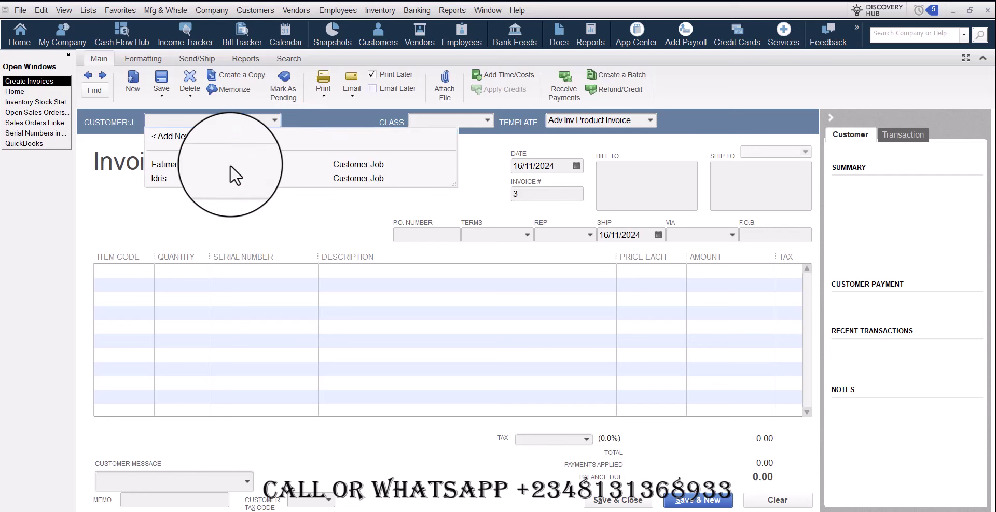
pyautogui.click(217, 165)
# Add Dell Inspiron 15 to the invoice's first line with a quantity of 5
pyautogui.click(122, 271)
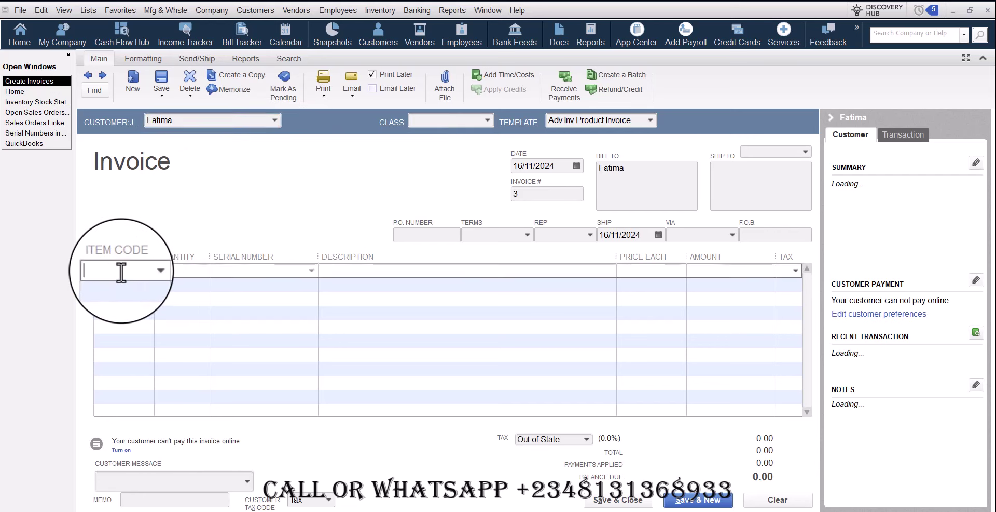
pyautogui.click(149, 270)
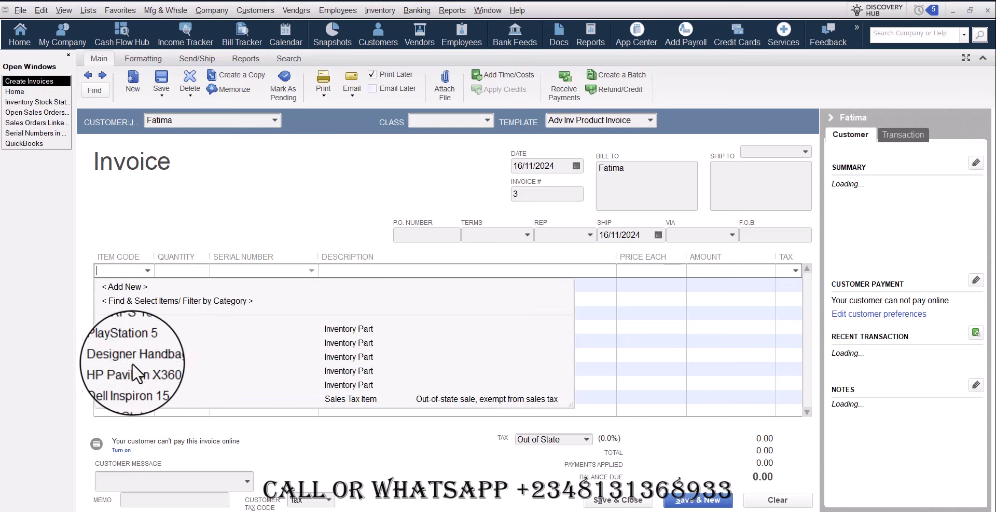
pyautogui.click(138, 384)
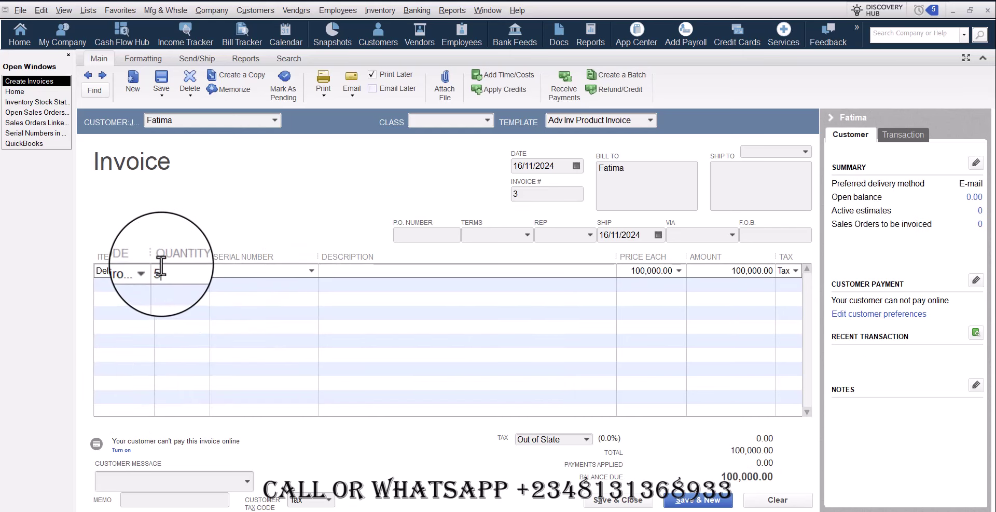
pyautogui.press('Tab')
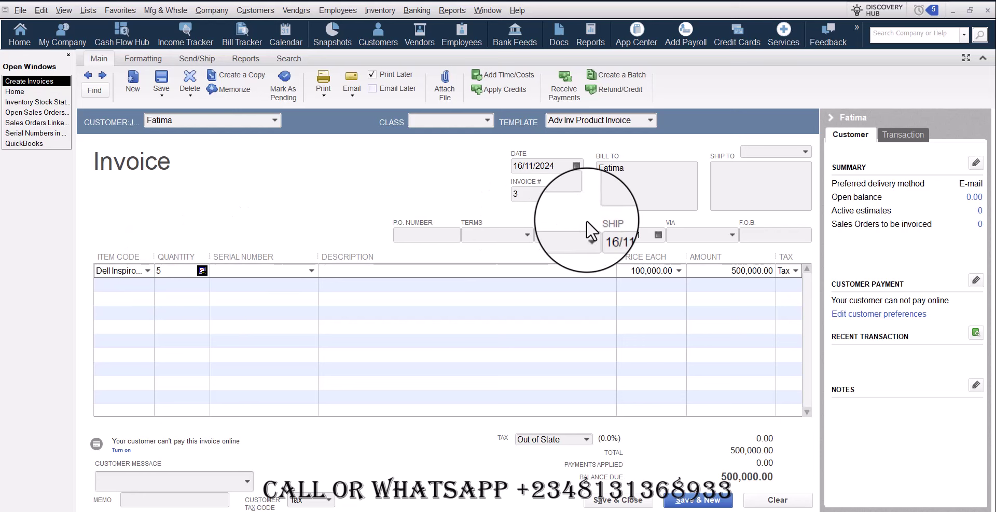
# Save and close the invoice without entering serial numbers, dismissing the serial number warning
pyautogui.click(629, 500)
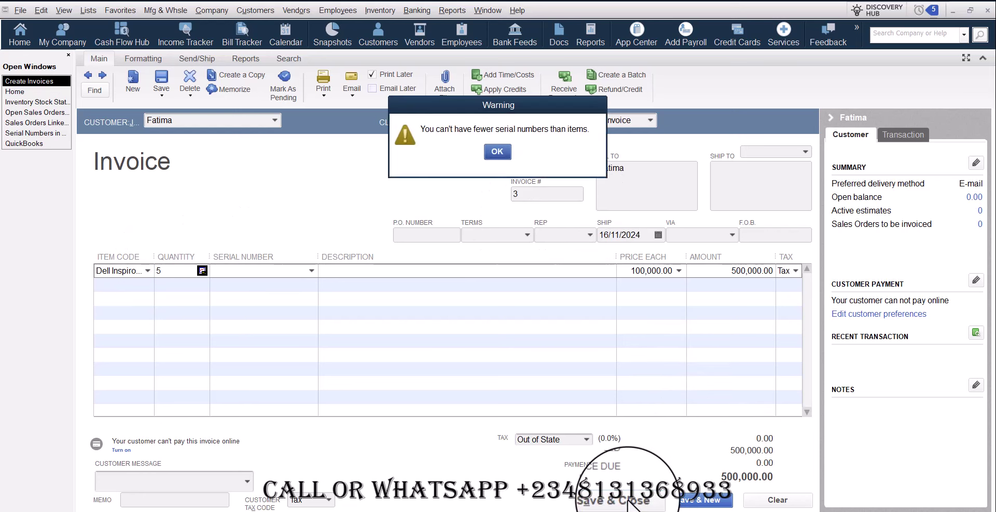
pyautogui.click(496, 150)
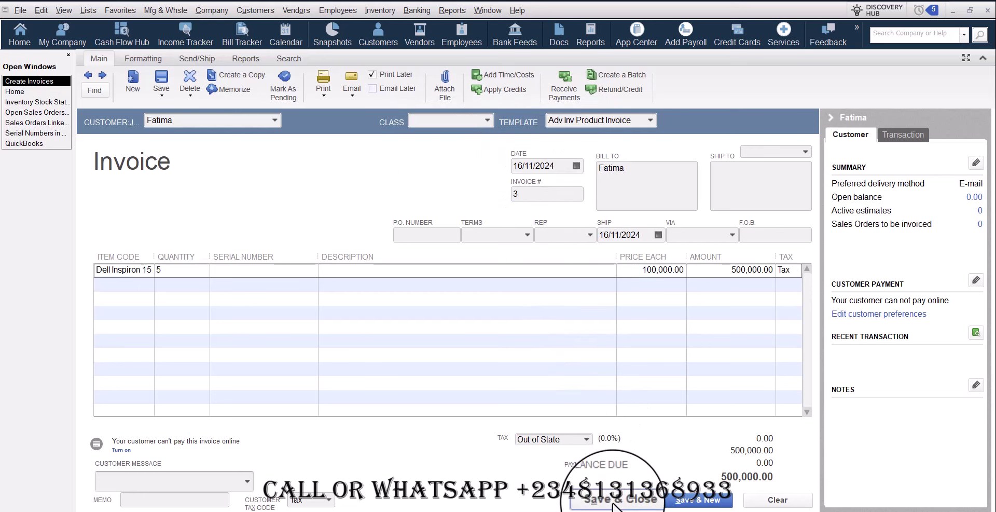
pyautogui.click(615, 499)
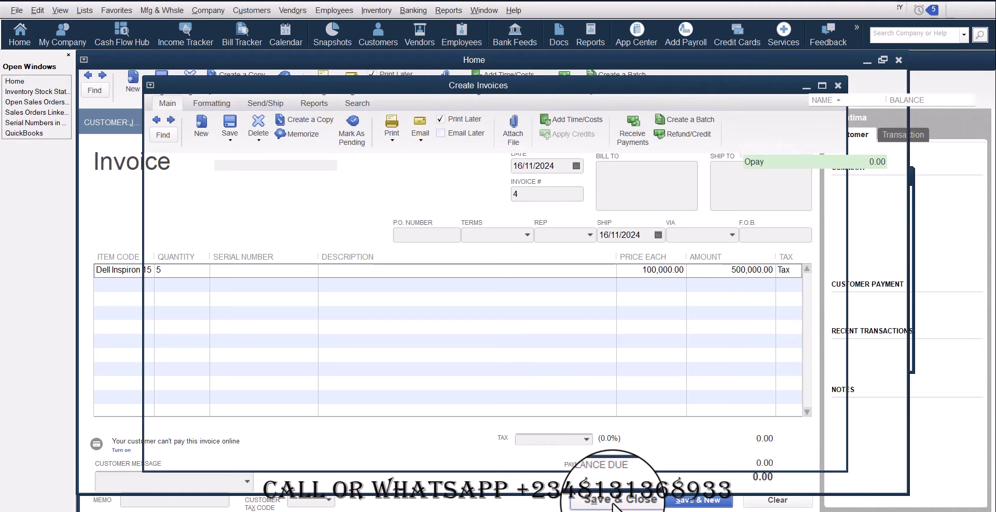